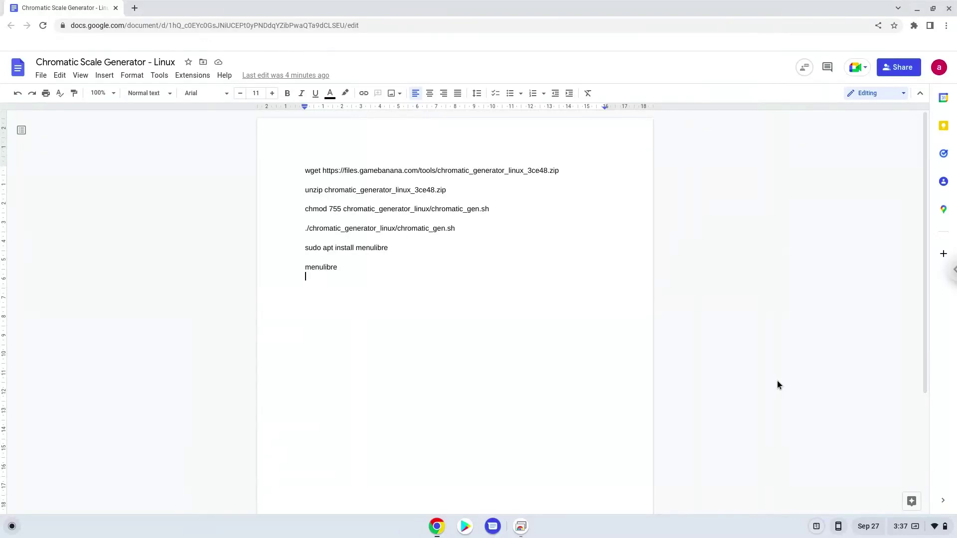
# - Open ChromeOS Settings from the Quick Settings panel over the Docs command list
pyautogui.click(932, 529)
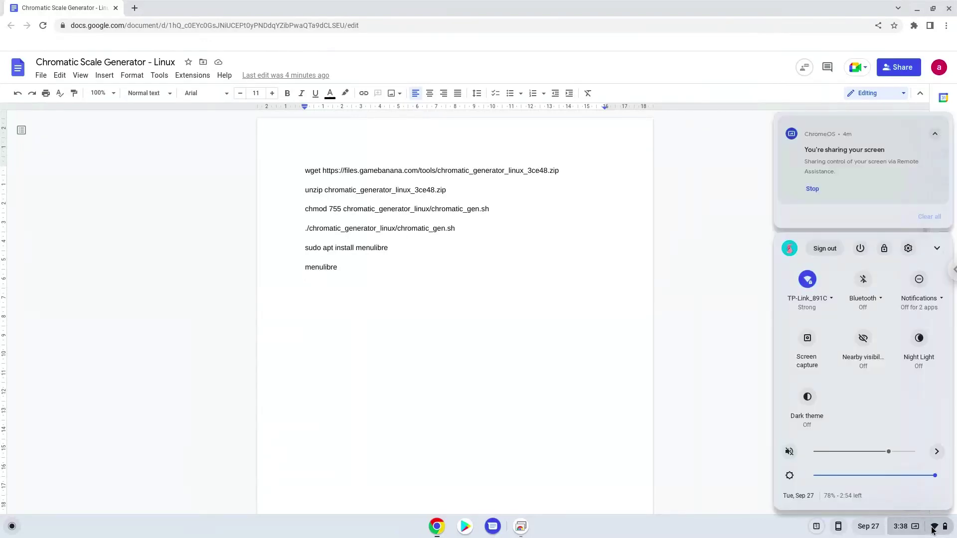
pyautogui.click(908, 249)
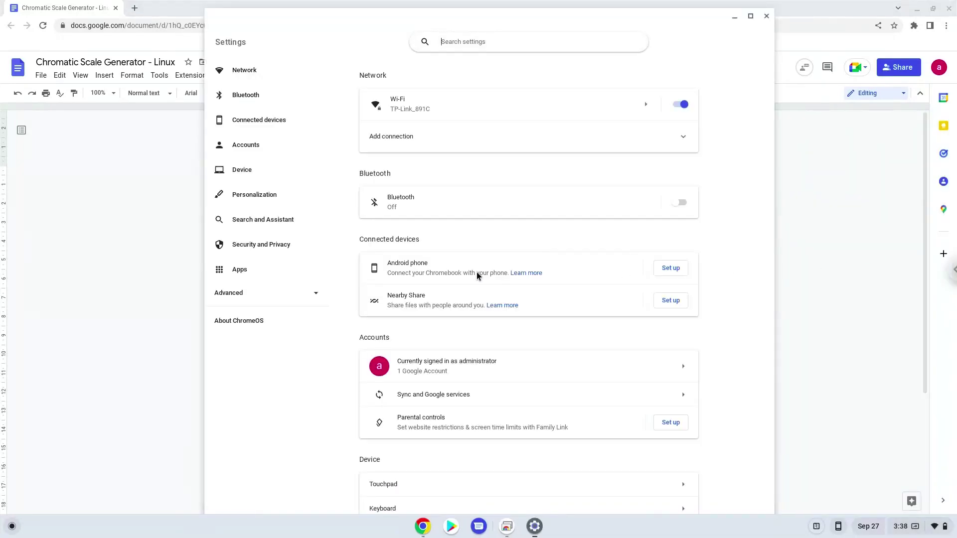
# - Go to the Developers section under Advanced in ChromeOS Settings
pyautogui.click(280, 298)
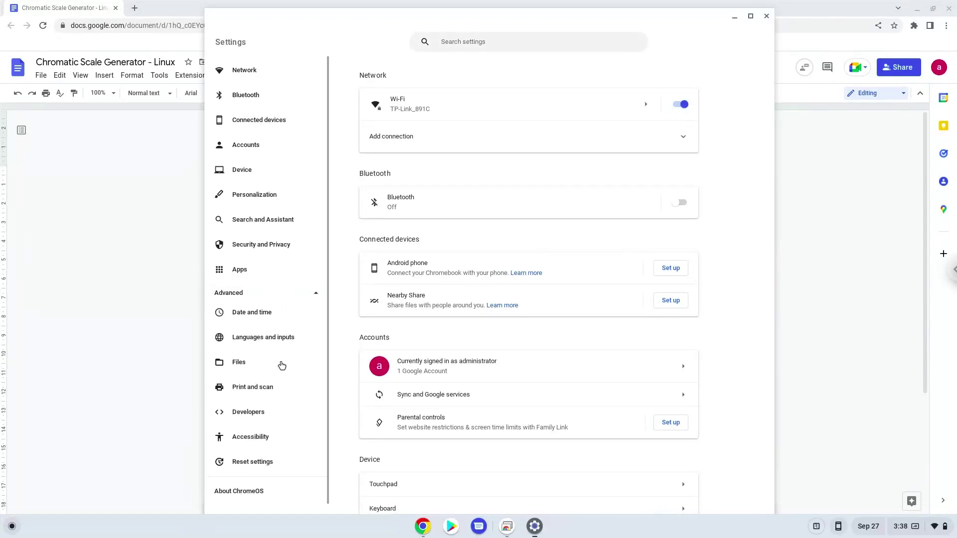
pyautogui.click(277, 416)
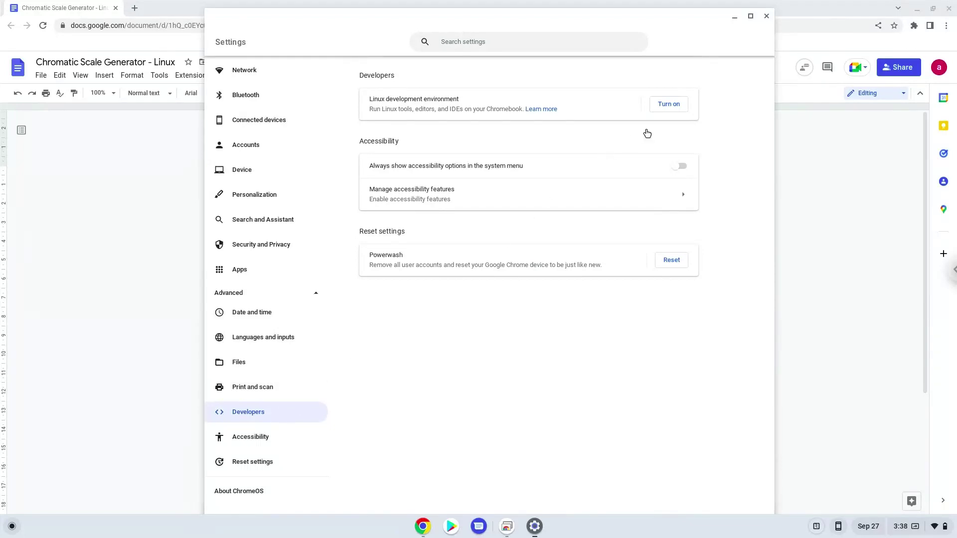
# - Install the Linux development environment with the recommended disk size and close its first terminal
pyautogui.click(671, 105)
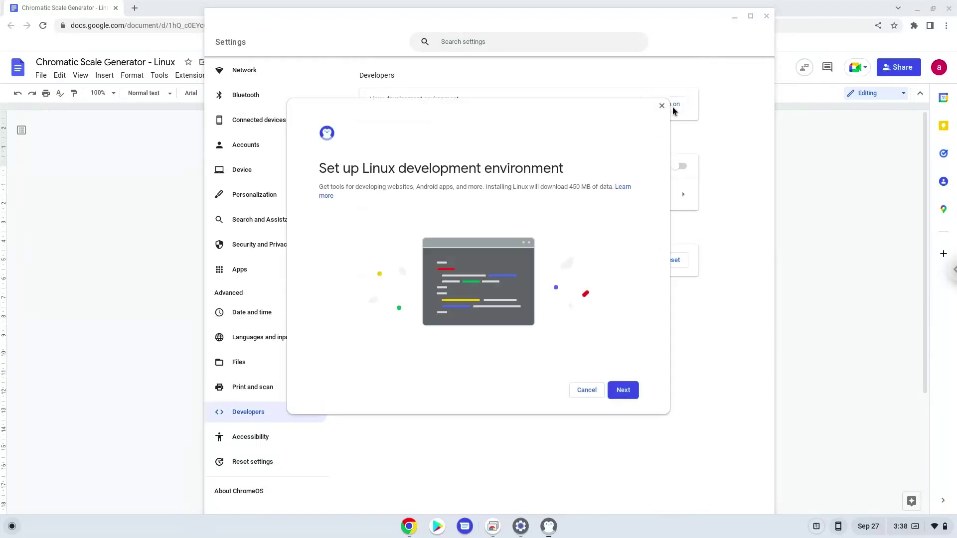
pyautogui.click(629, 391)
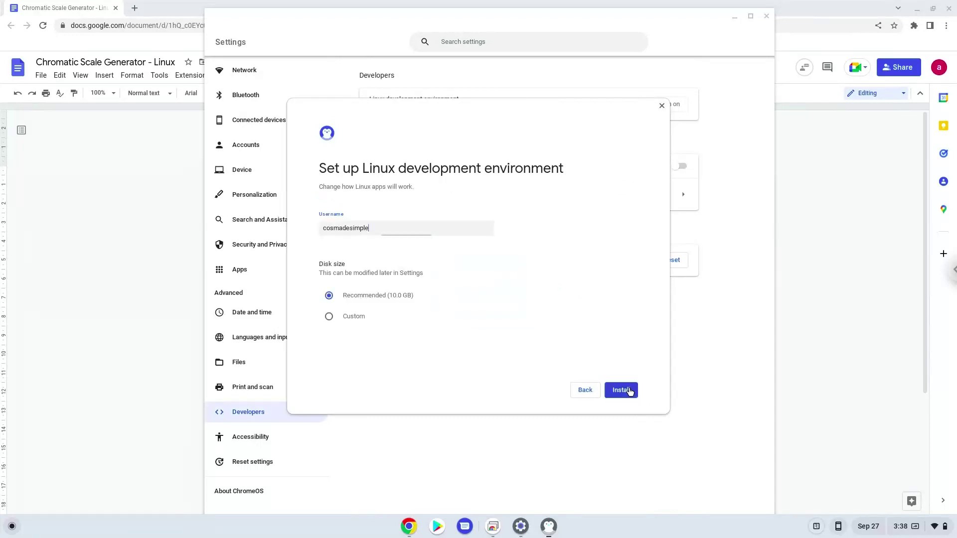
pyautogui.click(630, 391)
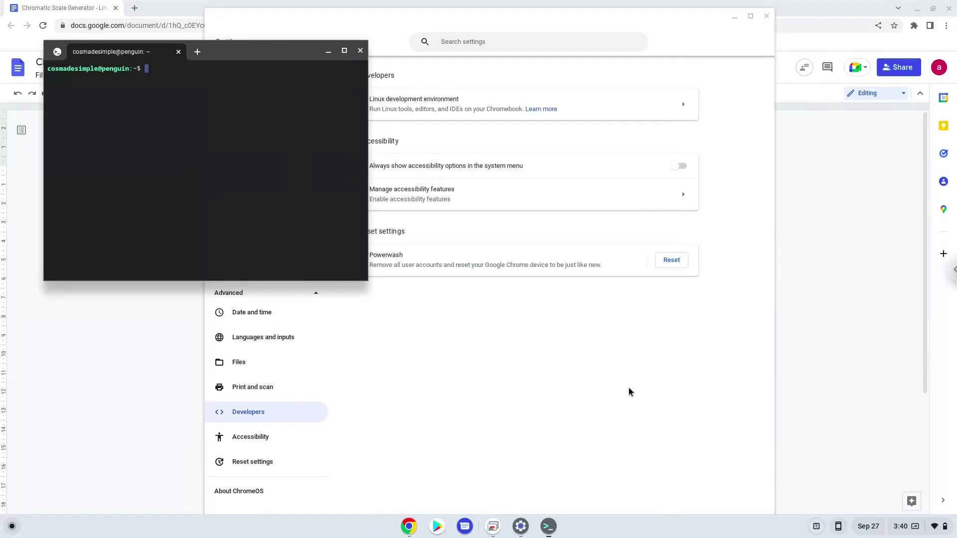
pyautogui.click(360, 52)
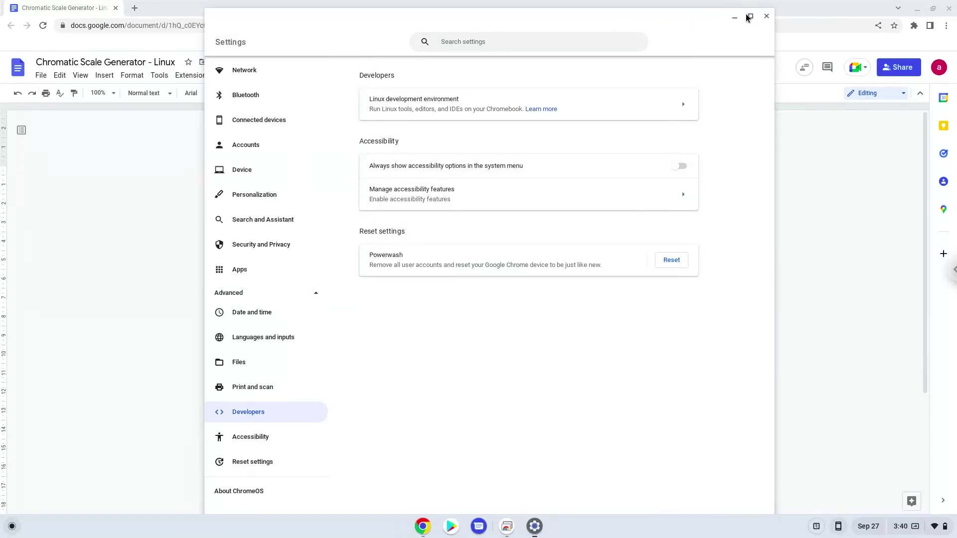
# - Close Settings and copy the wget download command from the document
pyautogui.click(762, 16)
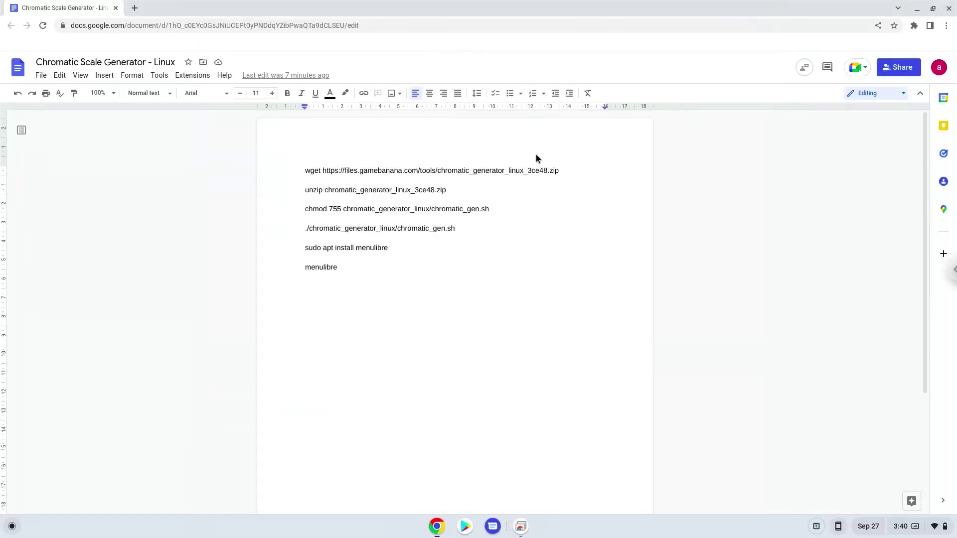
pyautogui.tripleClick(505, 169)
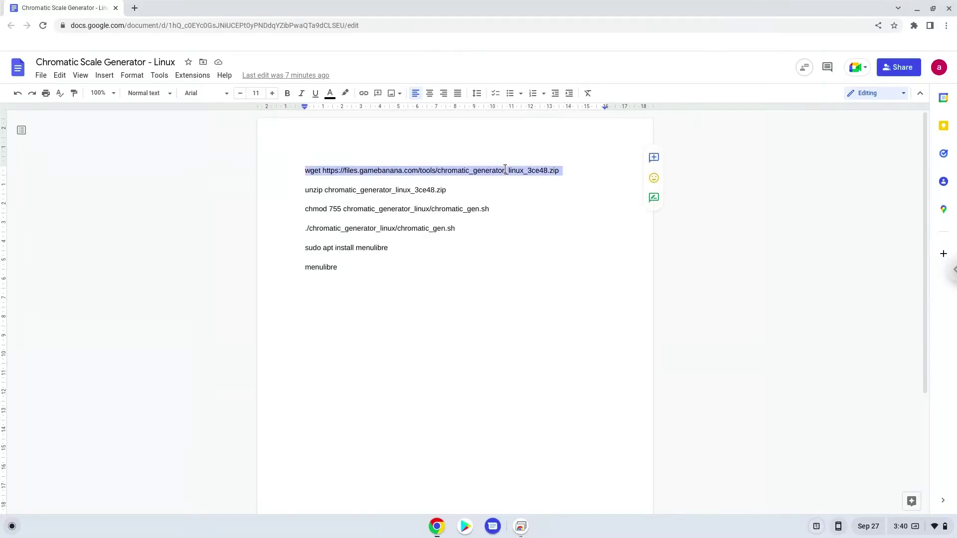
pyautogui.rightClick(505, 169)
pyautogui.click(521, 199)
# - Launch the Terminal app from the launcher and maximize its window
pyautogui.click(12, 526)
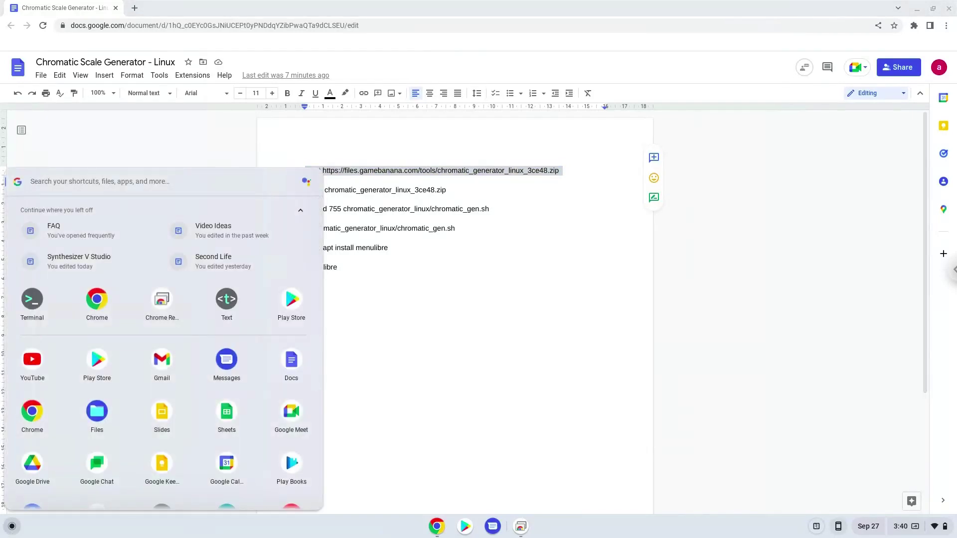
pyautogui.write('terminal')
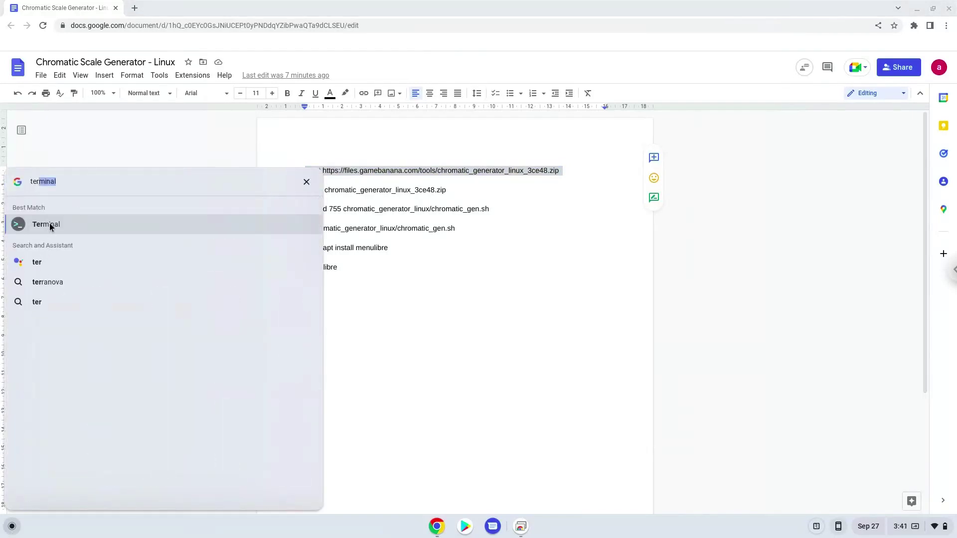
pyautogui.click(50, 224)
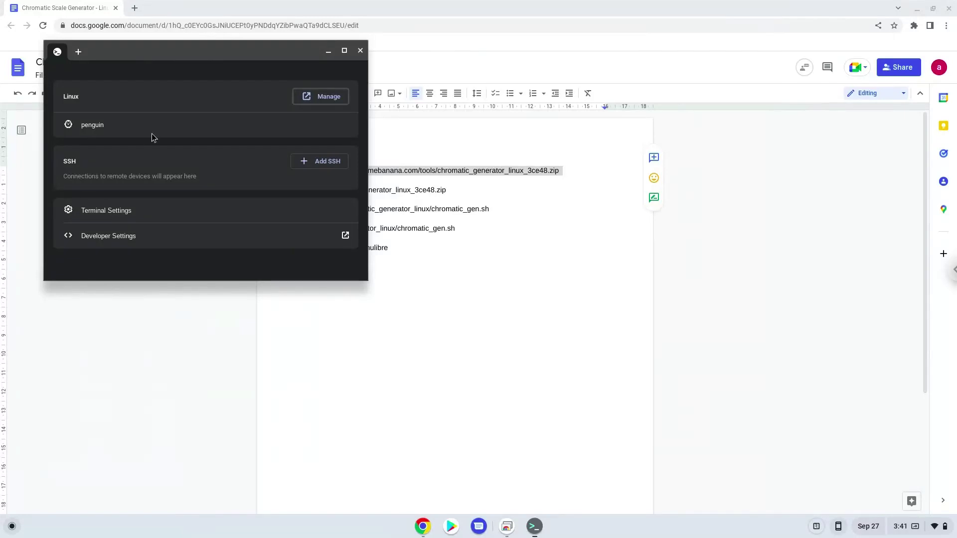
pyautogui.doubleClick(222, 52)
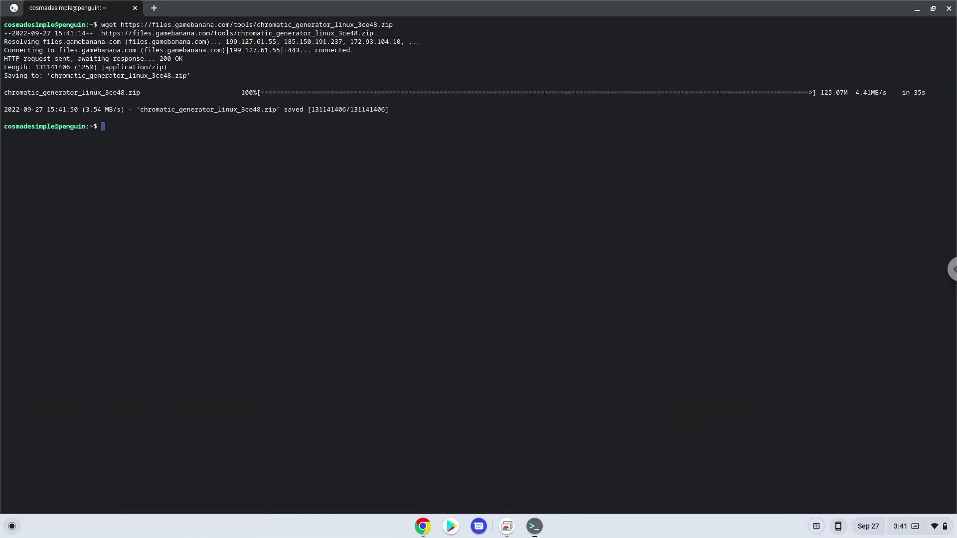
# - Extract the archive into chromatic_generator_linux by running the copied unzip command in Terminal
pyautogui.click(424, 527)
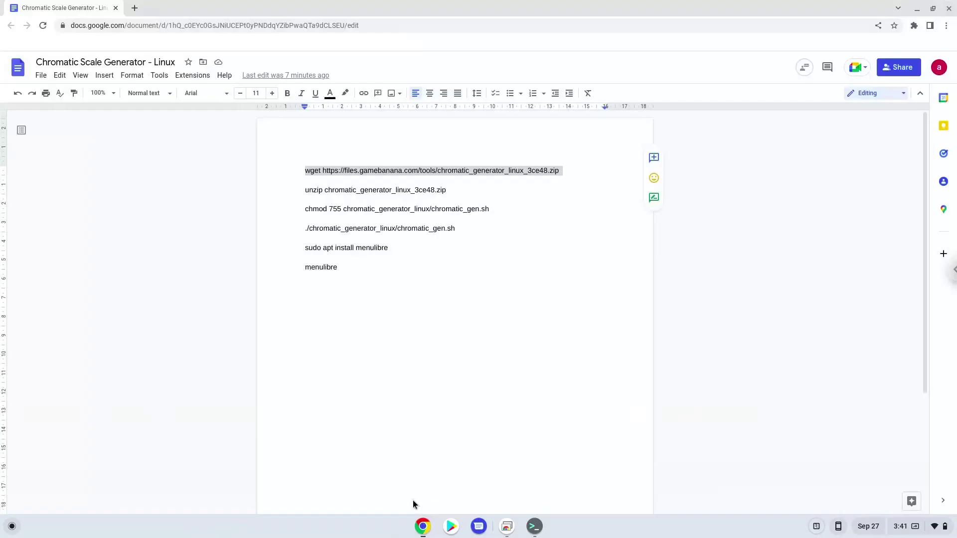
pyautogui.tripleClick(367, 191)
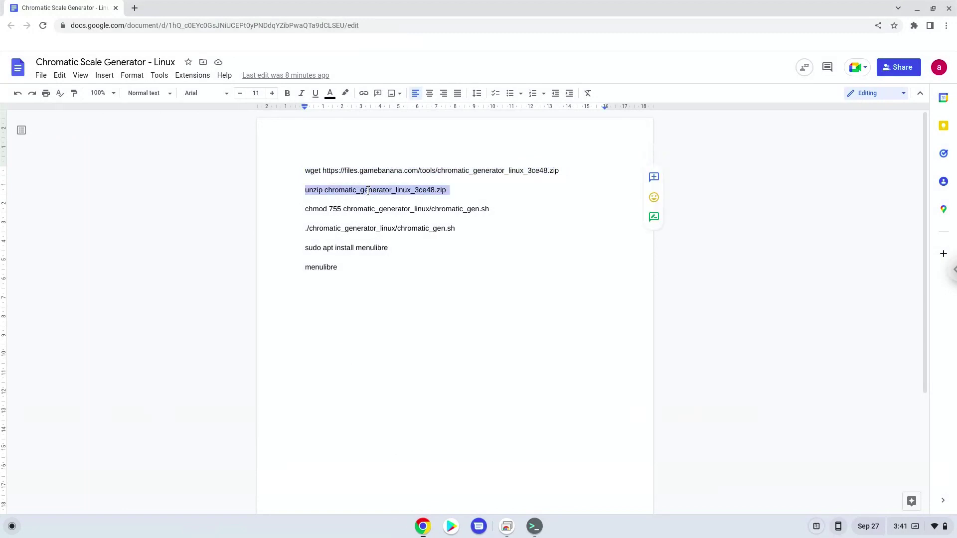
pyautogui.rightClick(368, 191)
pyautogui.click(395, 218)
pyautogui.click(534, 527)
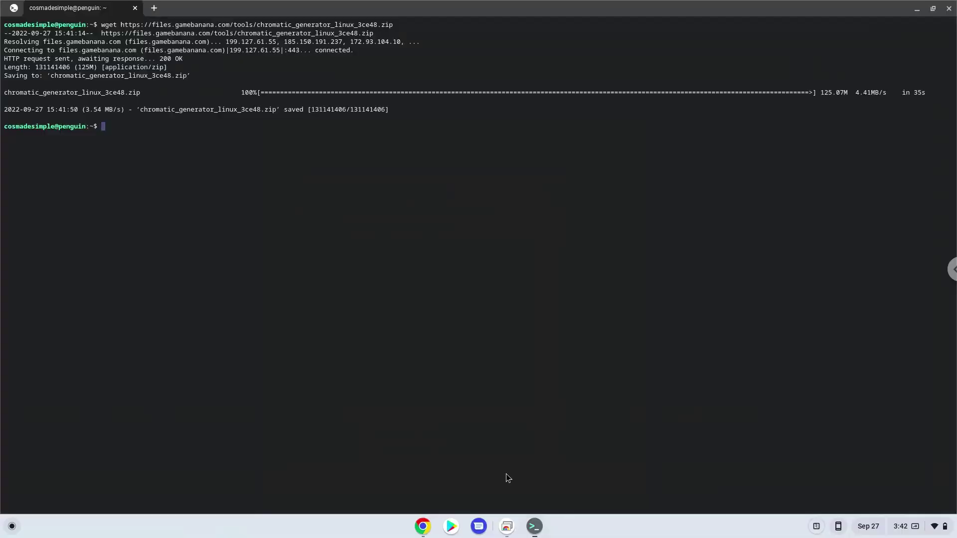
pyautogui.hotkey('ctrl', 'shift', 'v')
pyautogui.press('Return')
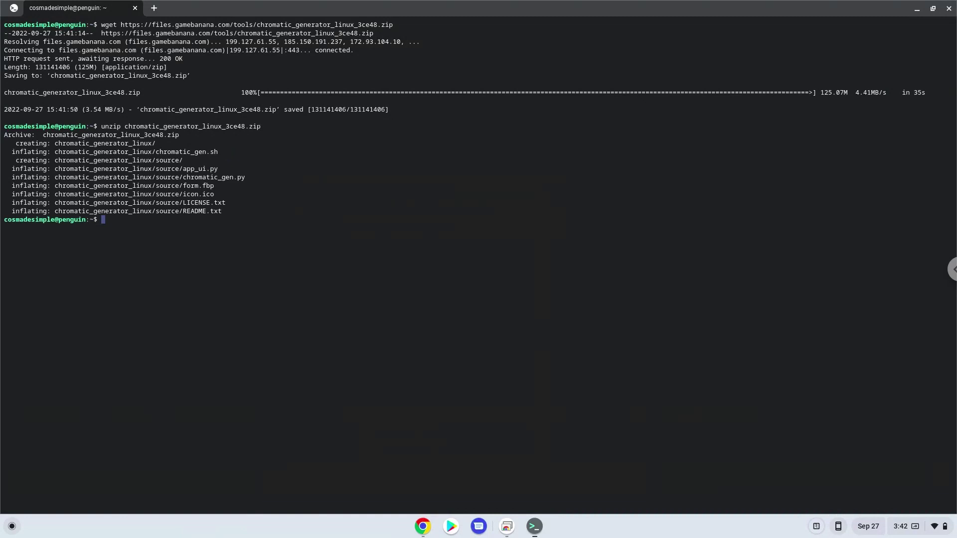
# - Paste the chmod 755 command for chromatic_gen.sh at the Terminal prompt
pyautogui.click(429, 532)
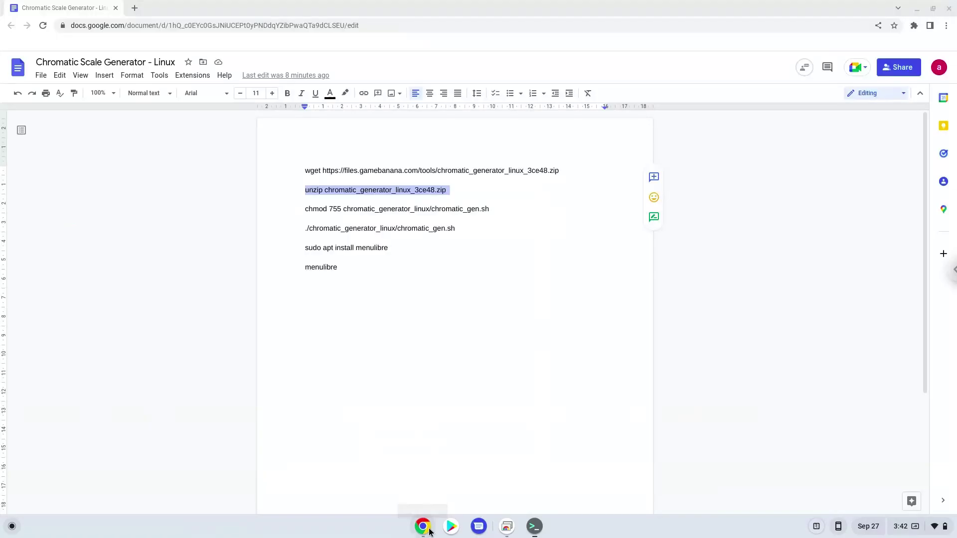
pyautogui.tripleClick(388, 208)
pyautogui.rightClick(389, 209)
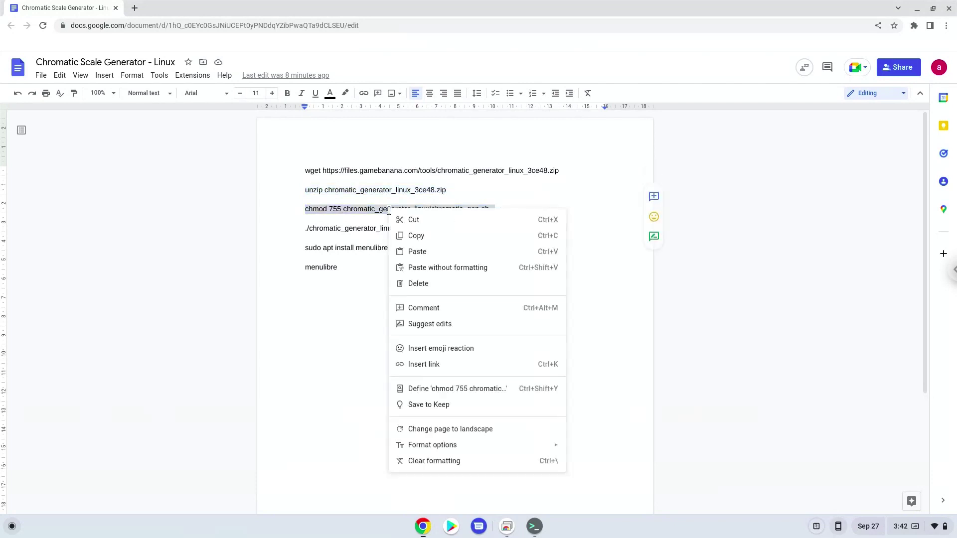
pyautogui.click(416, 236)
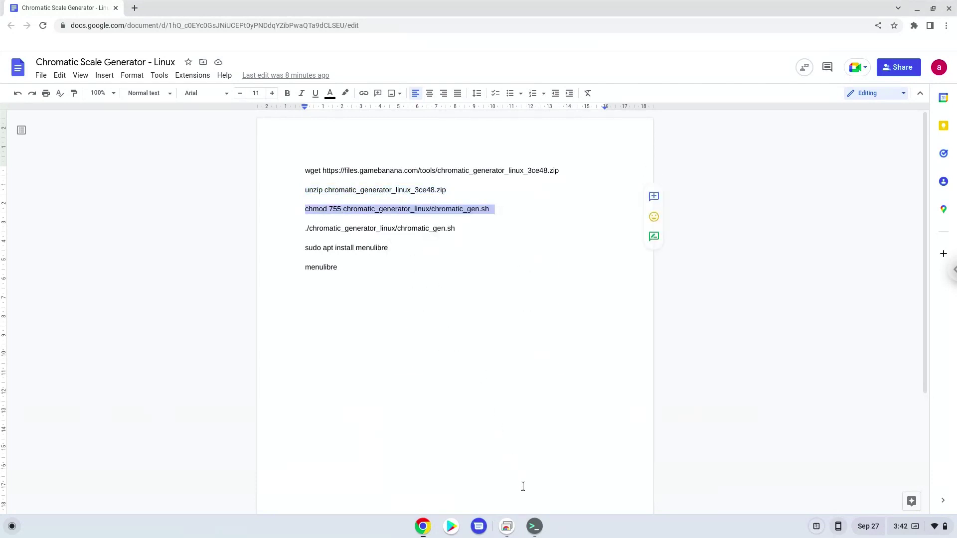
pyautogui.click(534, 527)
pyautogui.hotkey('ctrl', 'shift', 'v')
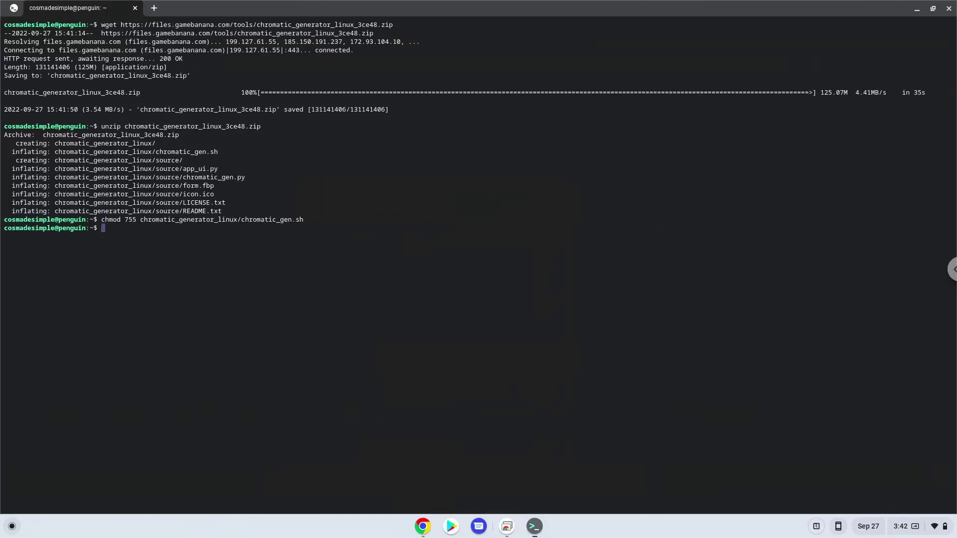
# - Run ./chromatic_gen.sh in Terminal and close the Chromatic Scale Generator window it opens
pyautogui.click(423, 529)
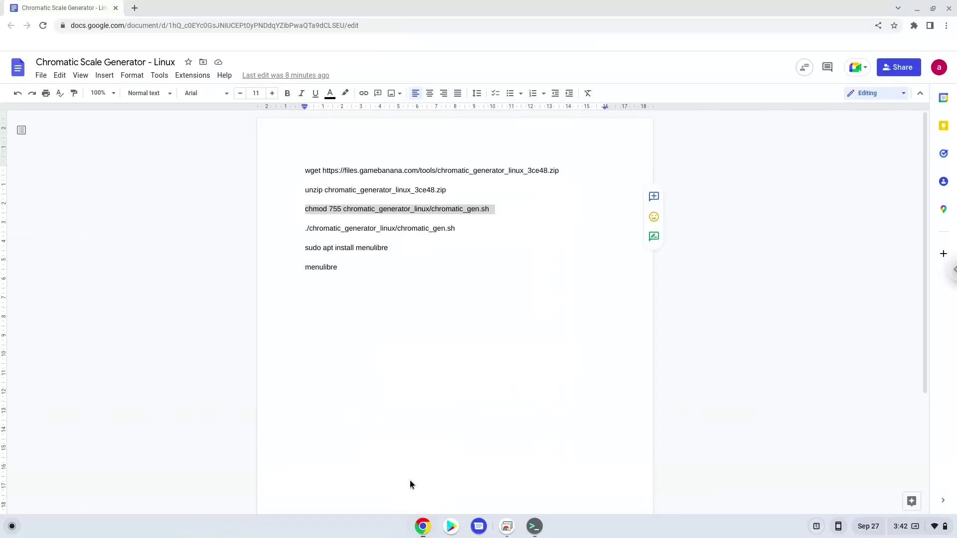
pyautogui.tripleClick(370, 230)
pyautogui.rightClick(370, 230)
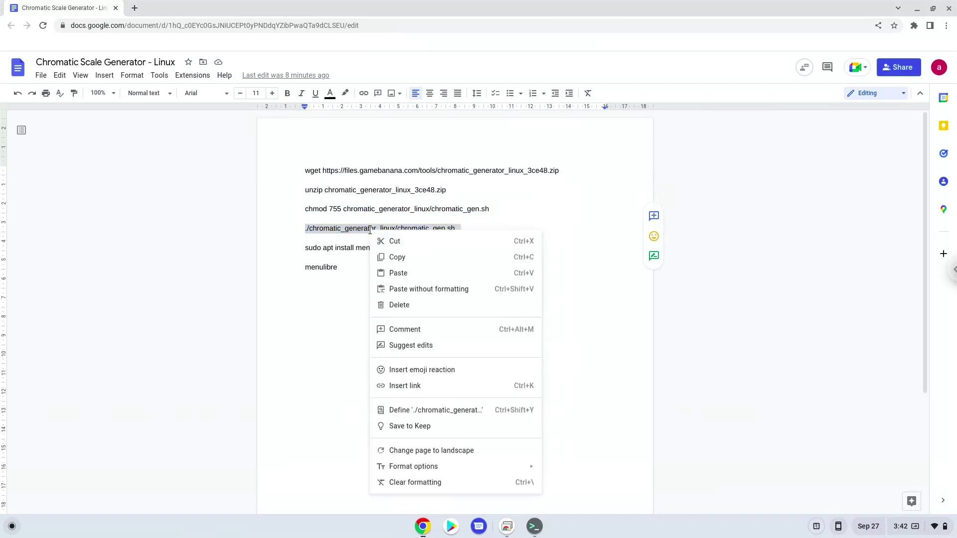
pyautogui.click(395, 257)
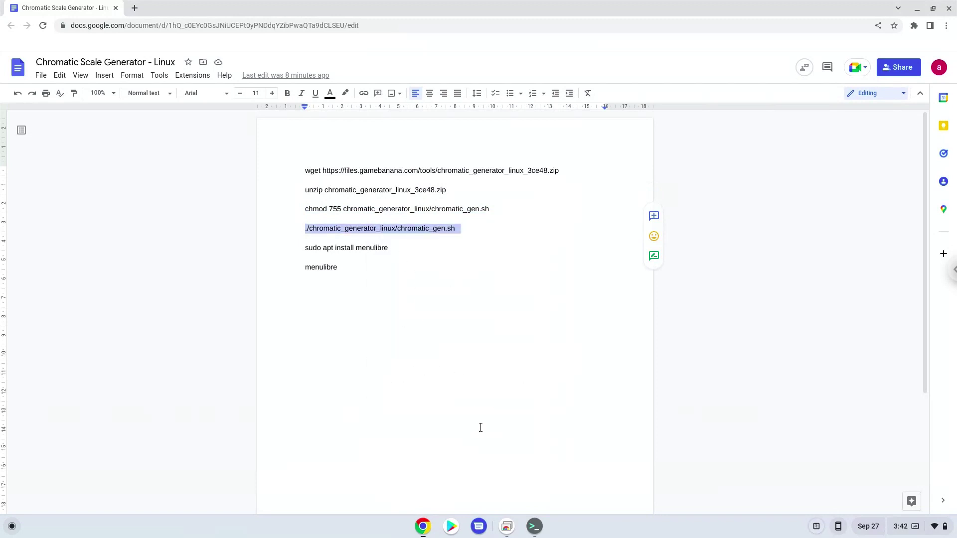
pyautogui.click(532, 525)
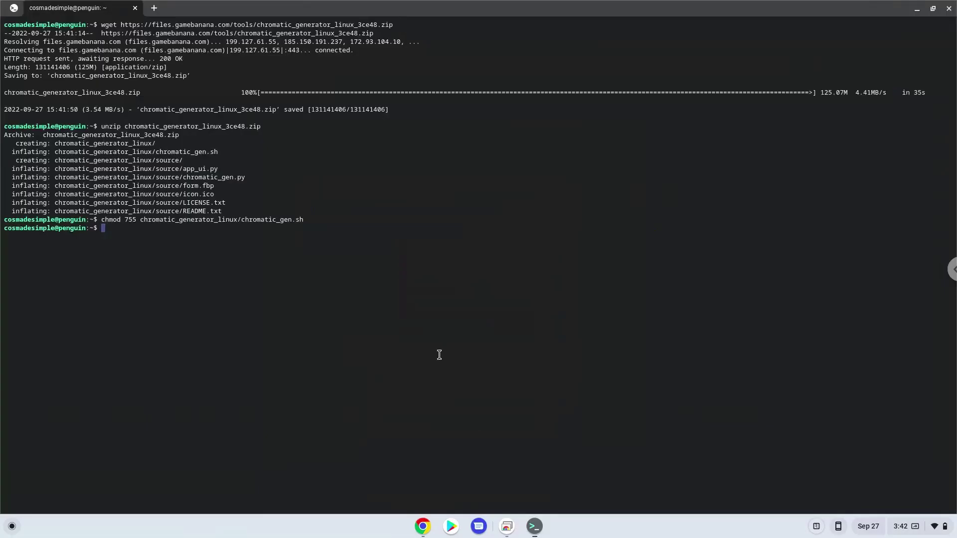
pyautogui.hotkey('ctrl', 'shift', 'v')
pyautogui.press('Return')
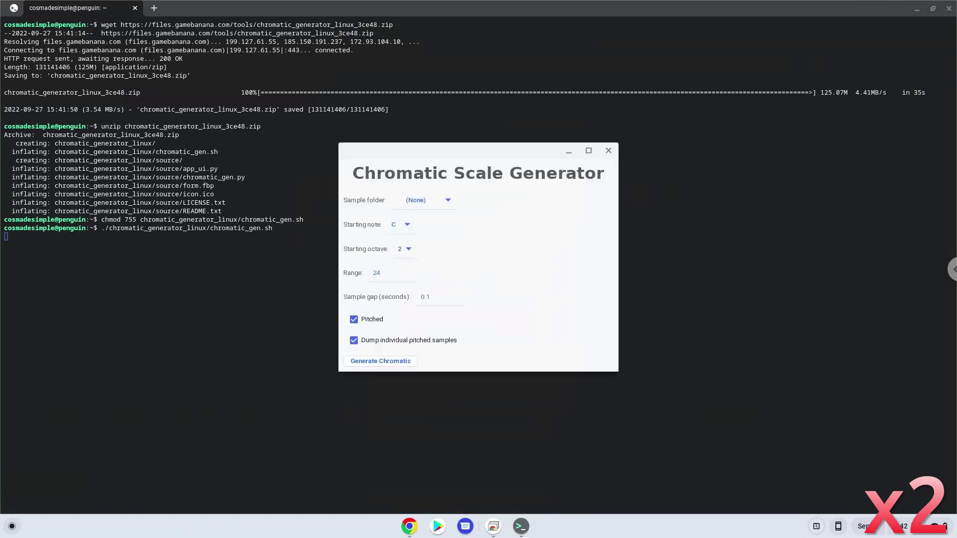
pyautogui.click(609, 151)
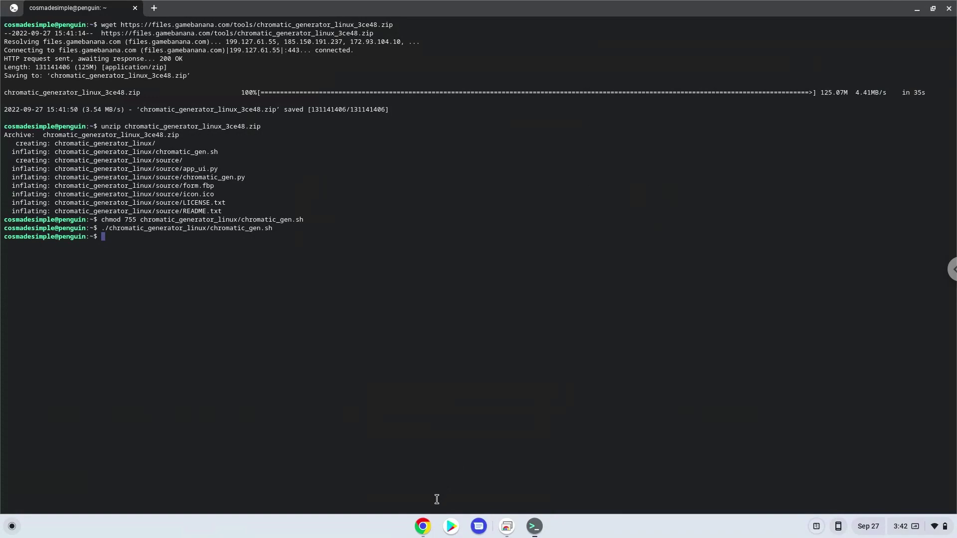
# - Copy the 'sudo apt install menulibre' line from the command document
pyautogui.click(424, 527)
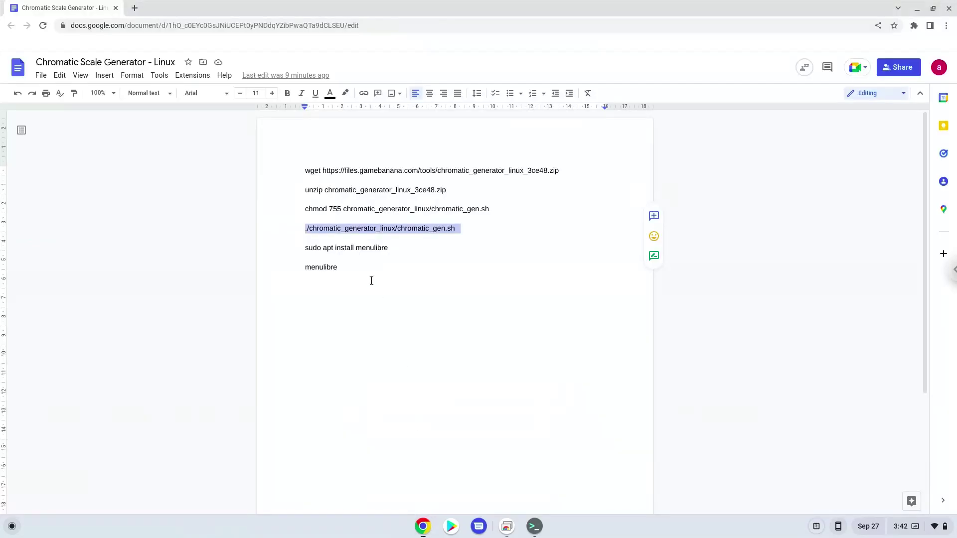
pyautogui.tripleClick(360, 249)
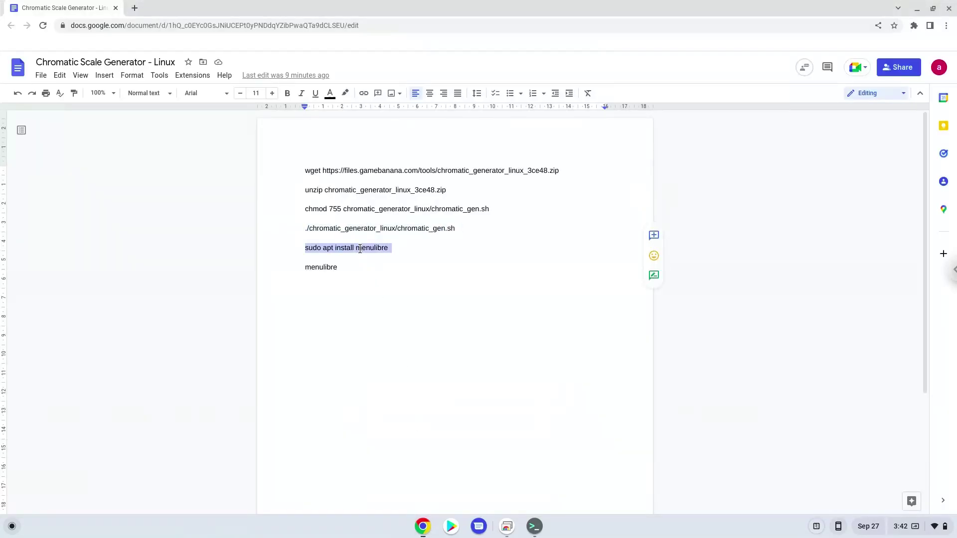
pyautogui.rightClick(360, 249)
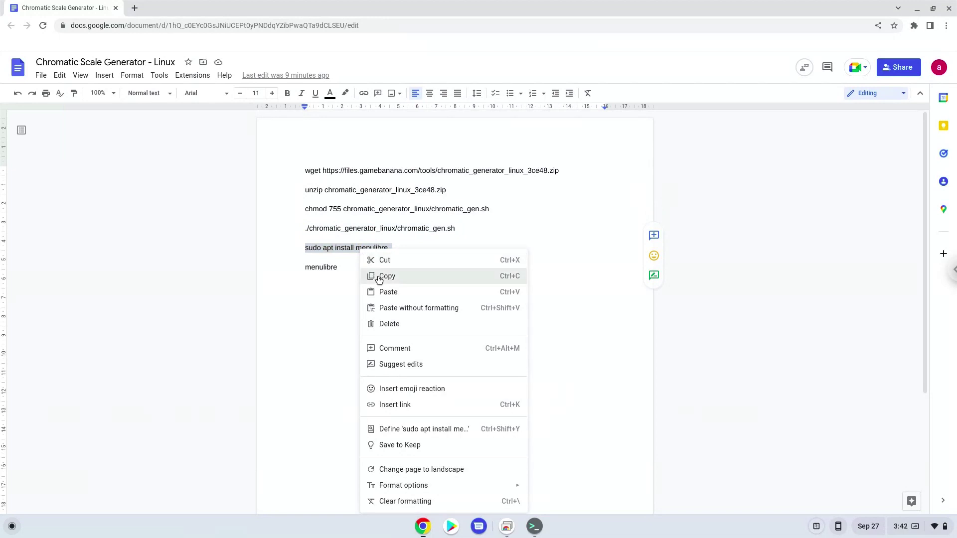
pyautogui.click(381, 278)
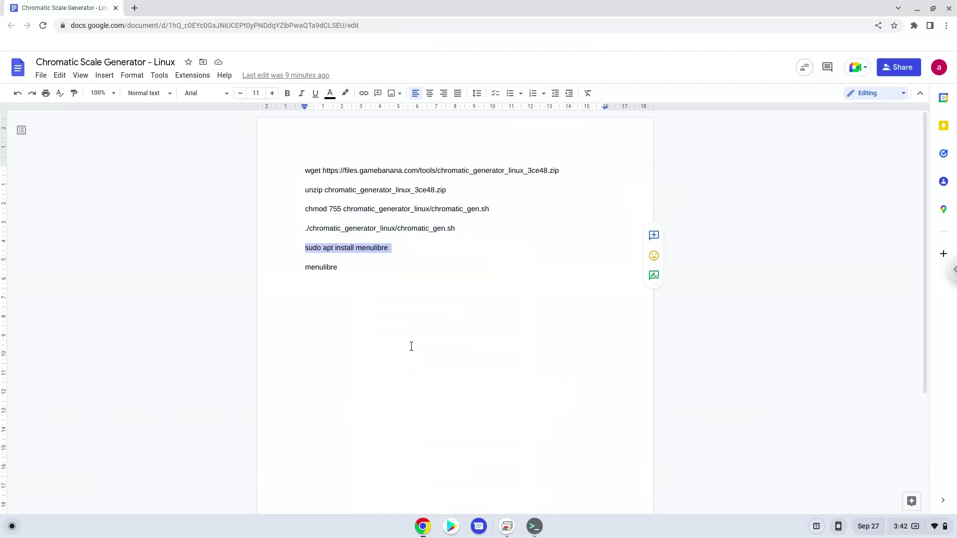
# - Install MenuLibre in Terminal with sudo apt install menulibre, confirming the prompt
pyautogui.click(534, 527)
pyautogui.hotkey('ctrl', 'shift', 'v')
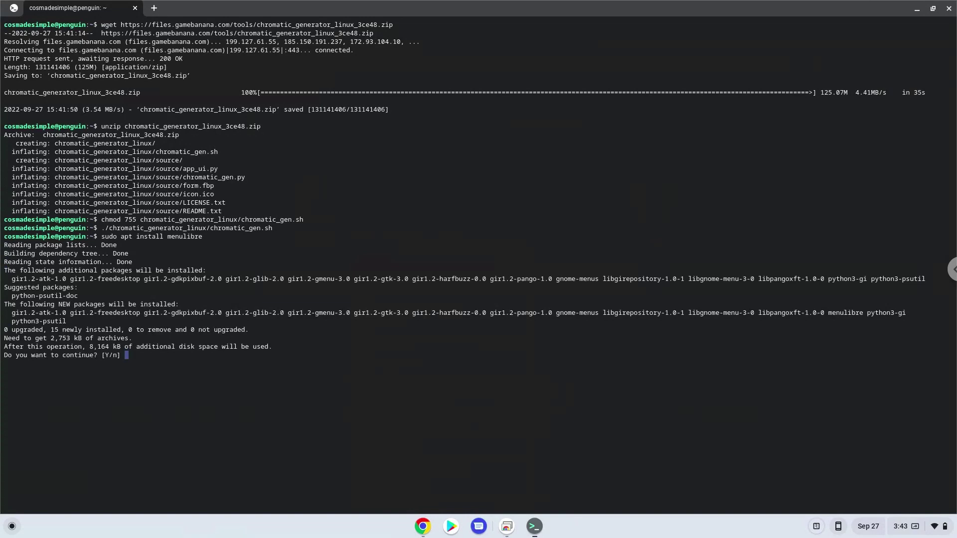
pyautogui.press('Return')
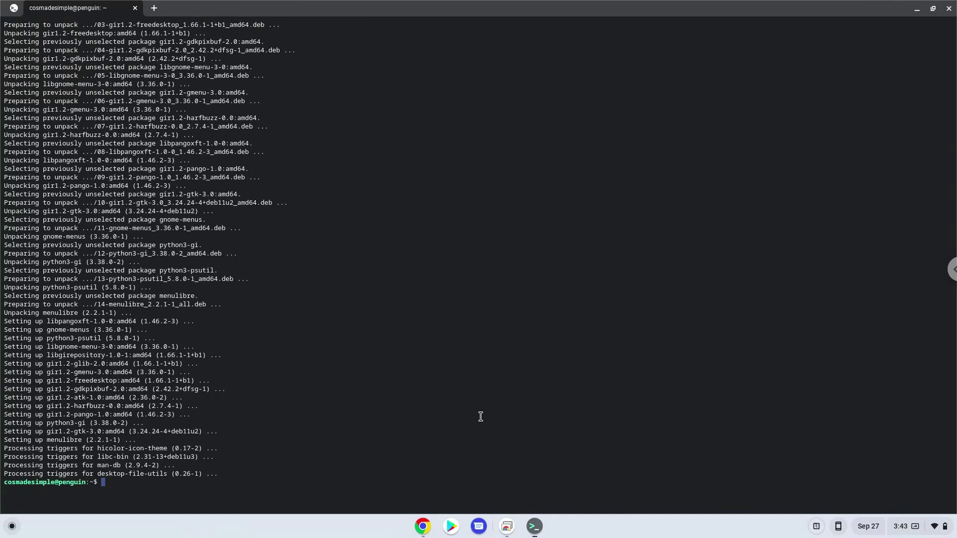
# - Copy the word 'menulibre' from the document and return to Terminal
pyautogui.click(431, 529)
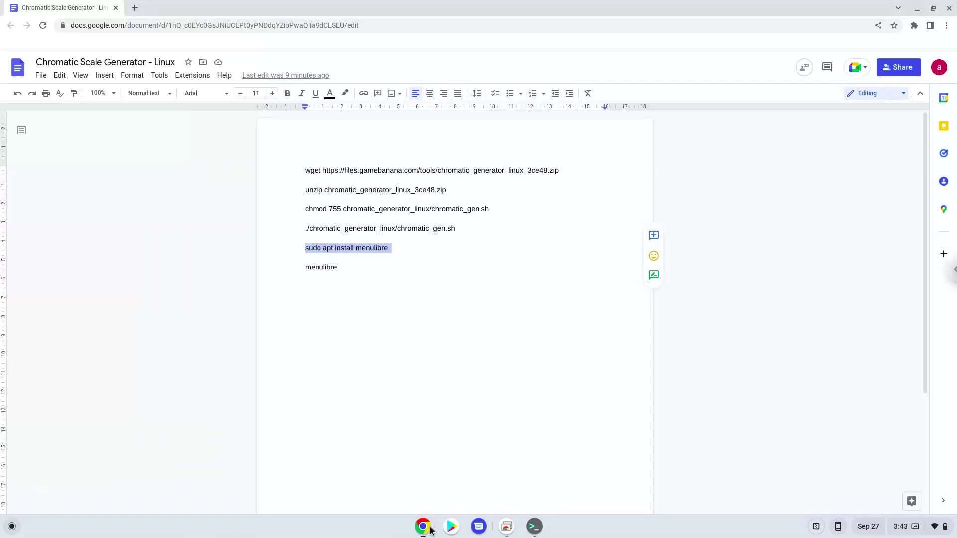
pyautogui.doubleClick(317, 267)
pyautogui.rightClick(318, 268)
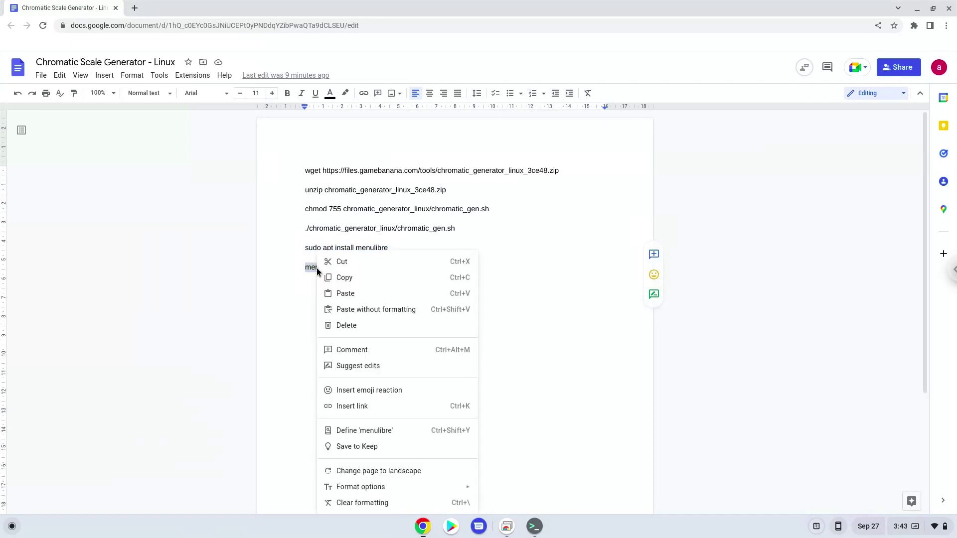
pyautogui.click(347, 281)
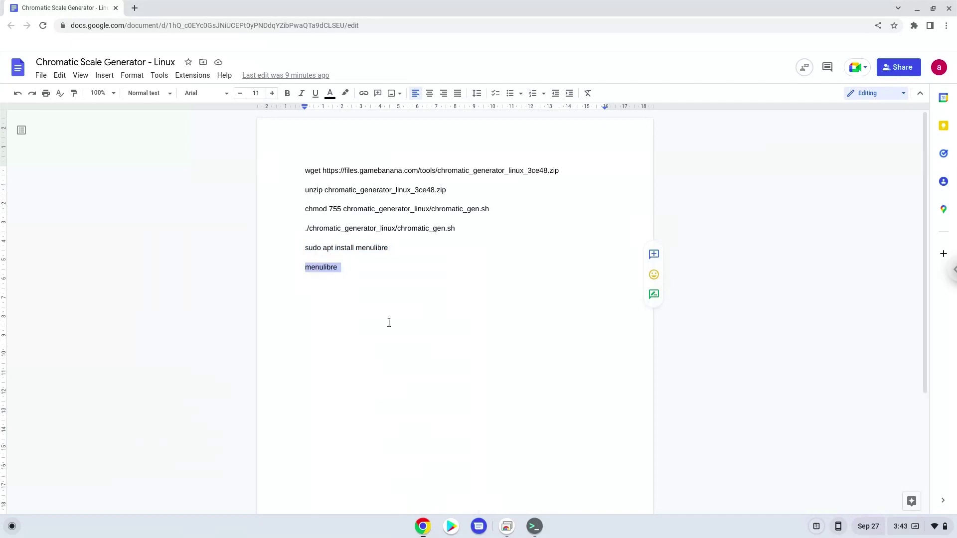
pyautogui.click(535, 527)
# - Start menulibre from Terminal and add a new launcher via the + menu
pyautogui.hotkey('ctrl', 'shift', 'v')
pyautogui.press('Return')
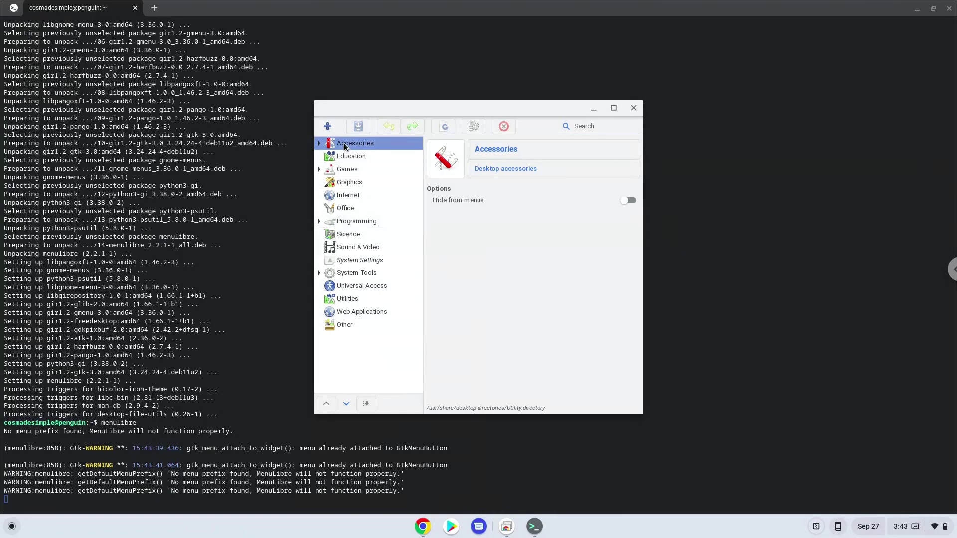
pyautogui.click(328, 126)
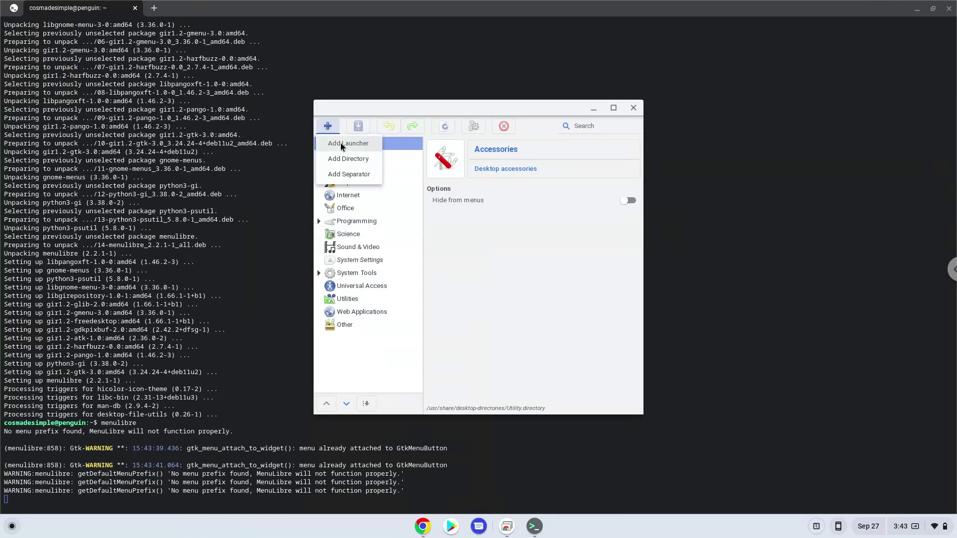
pyautogui.click(342, 144)
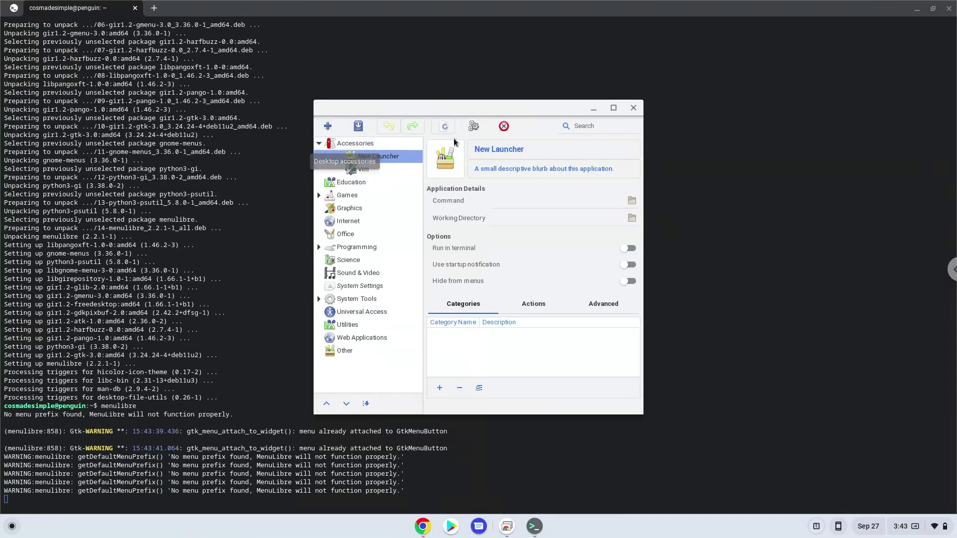
# - Rename the new launcher to 'Chromatic Scale Generator'
pyautogui.click(483, 149)
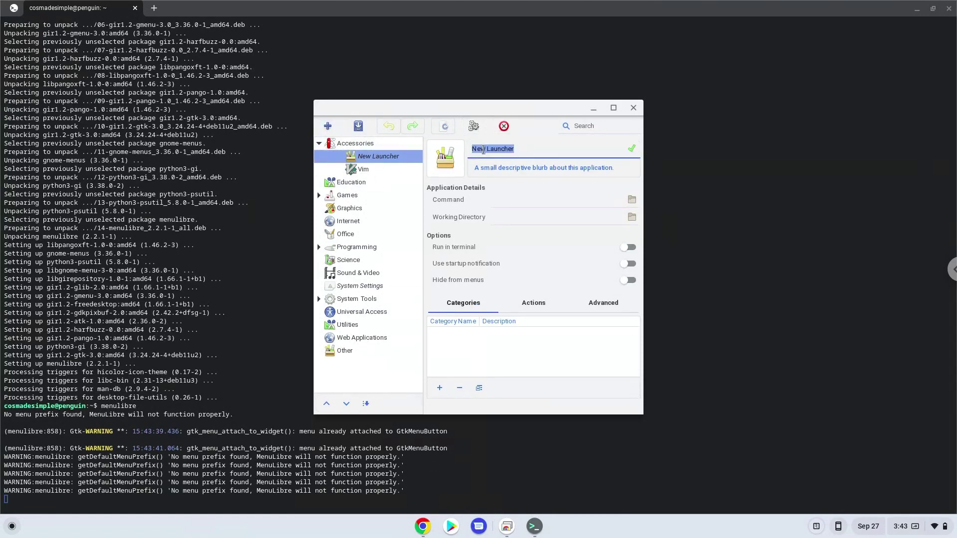
pyautogui.write('Chromatic Scale Generator')
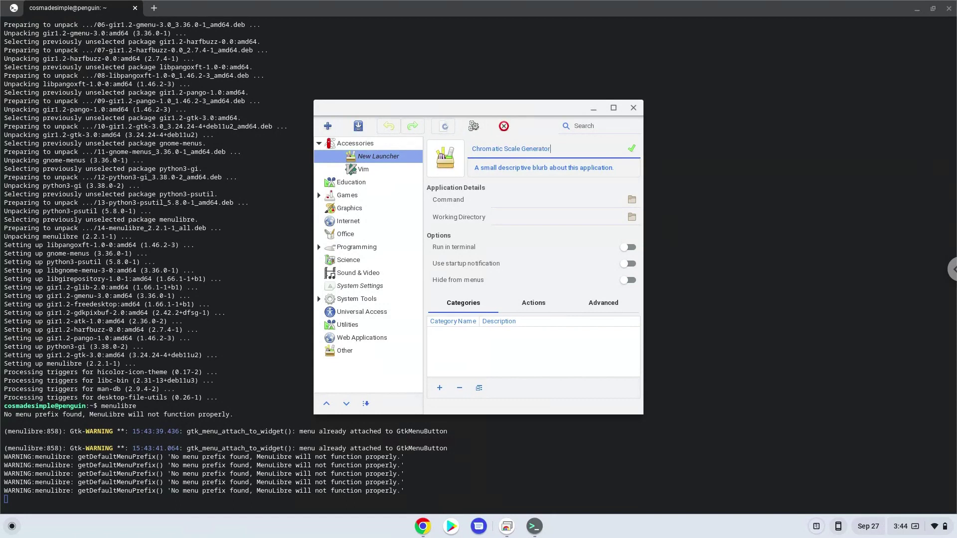
pyautogui.click(631, 150)
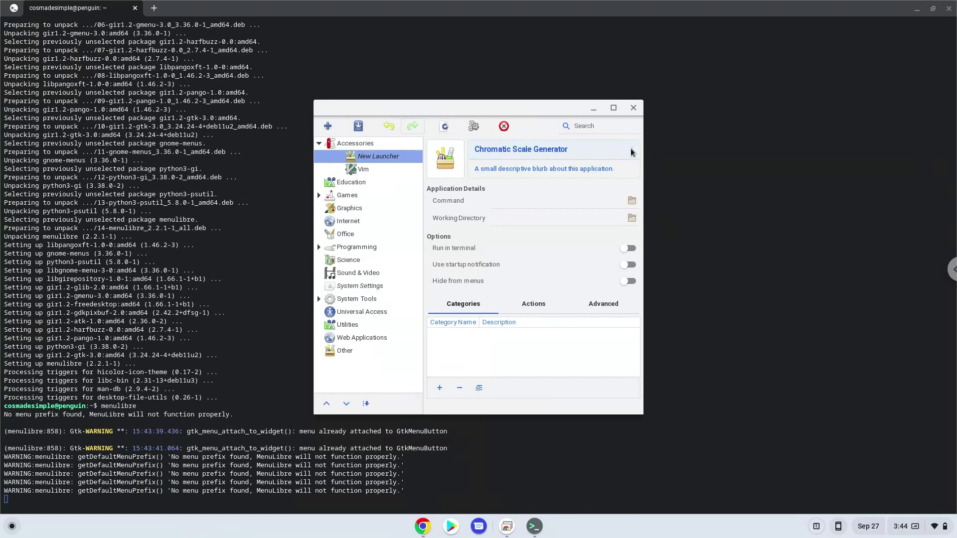
# - Set the launcher command to chromatic_generator_linux/chromatic_gen.sh and save the launcher
pyautogui.click(633, 201)
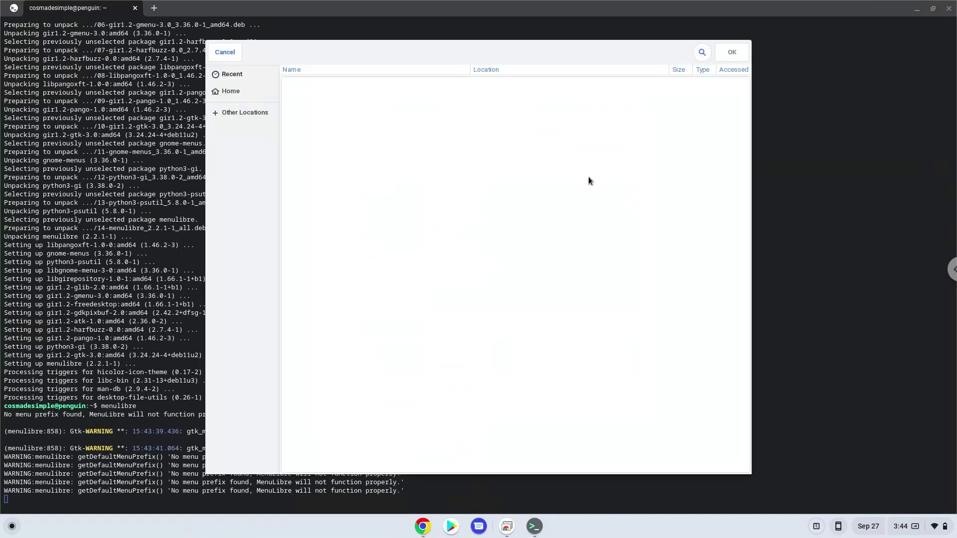
pyautogui.click(237, 91)
pyautogui.click(305, 107)
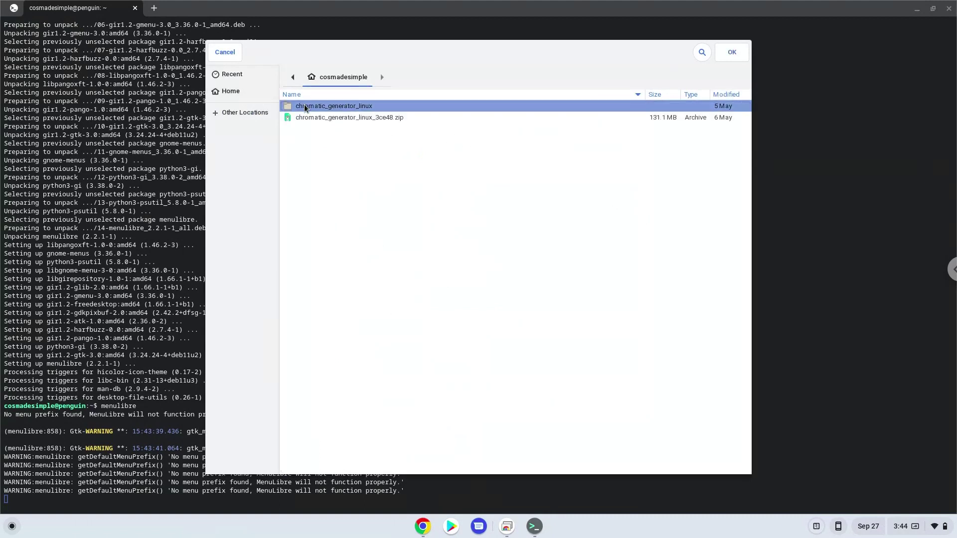
pyautogui.doubleClick(305, 107)
pyautogui.doubleClick(305, 106)
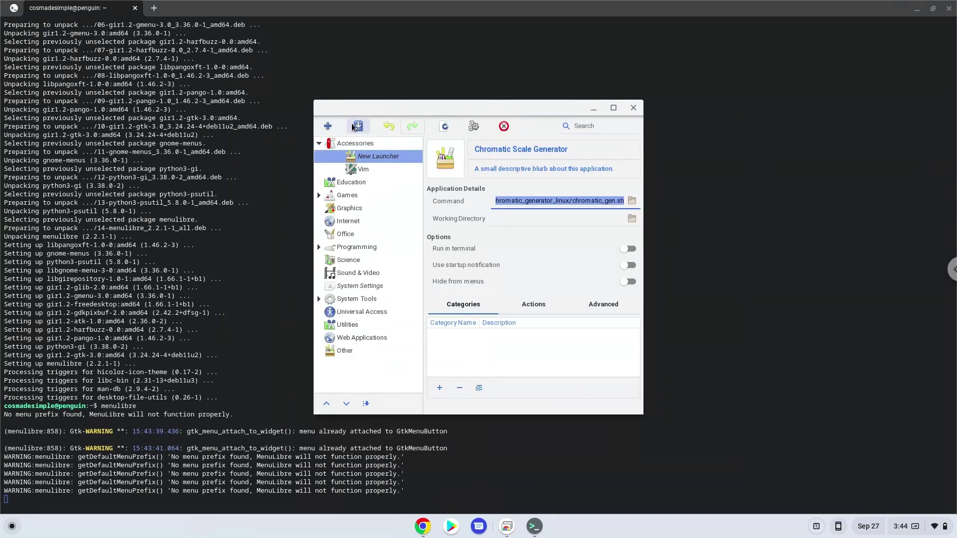
pyautogui.click(353, 127)
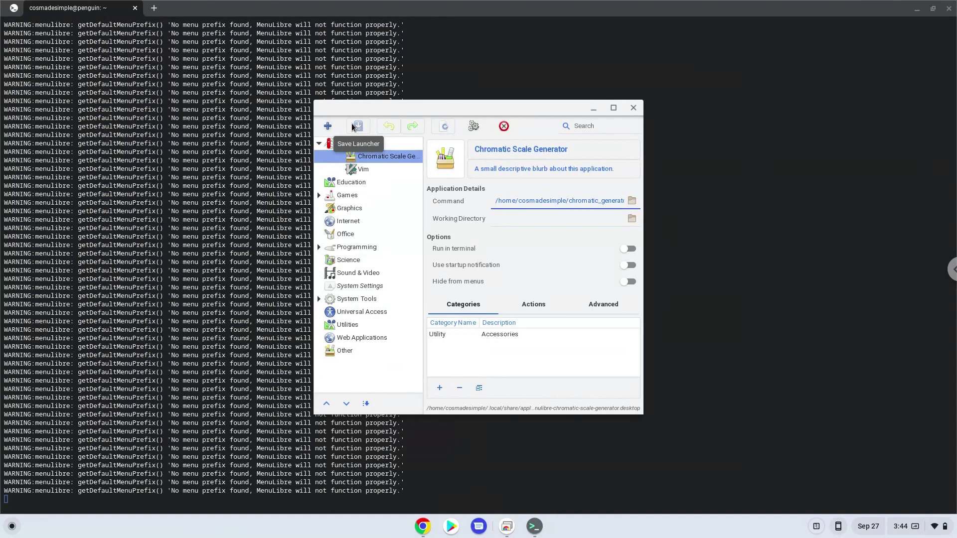
# - Close MenuLibre and the Linux Terminal, confirming Leave in the 'Leave app?' prompt
pyautogui.click(357, 126)
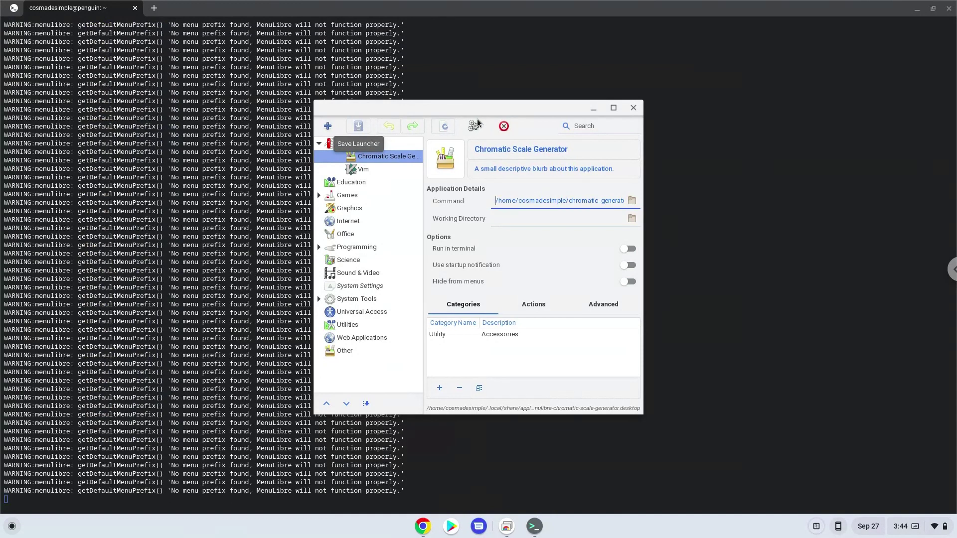
pyautogui.click(633, 108)
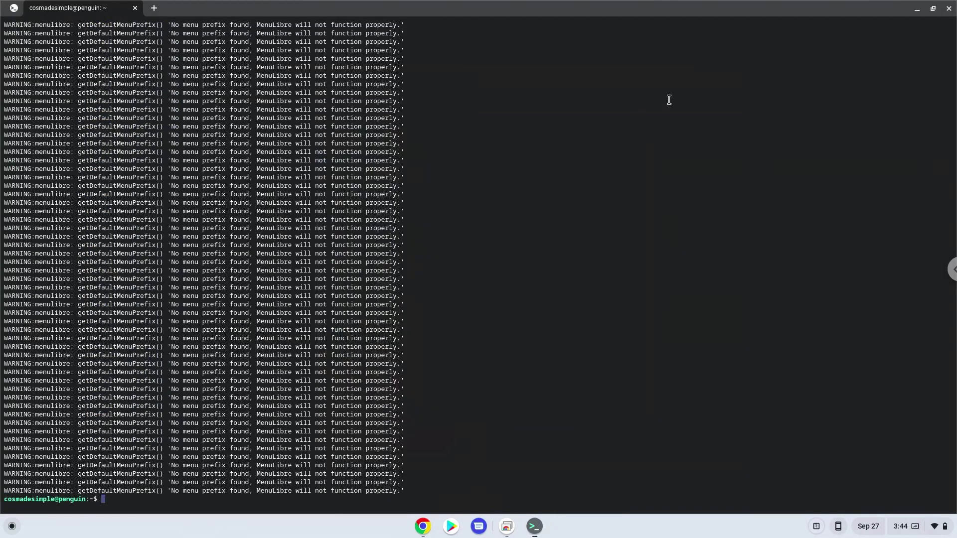
pyautogui.click(949, 8)
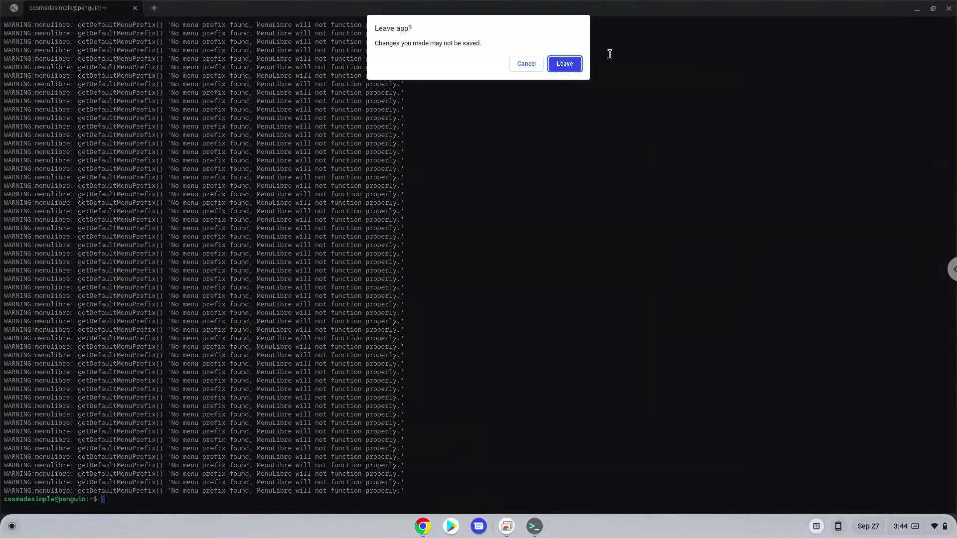
pyautogui.click(572, 63)
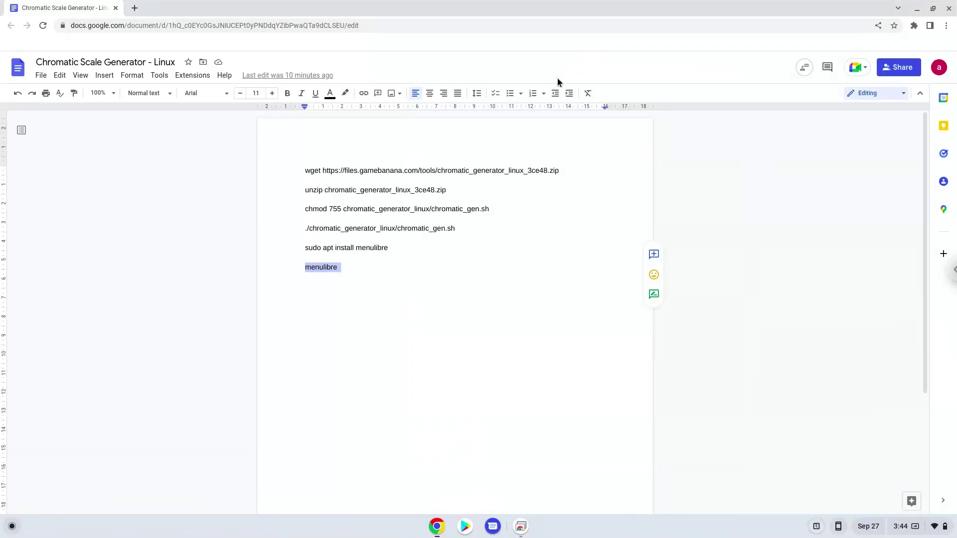
# - Launch Chromatic Scale Generator from the ChromeOS launcher and minimize the Docs window to reveal it
pyautogui.click(16, 529)
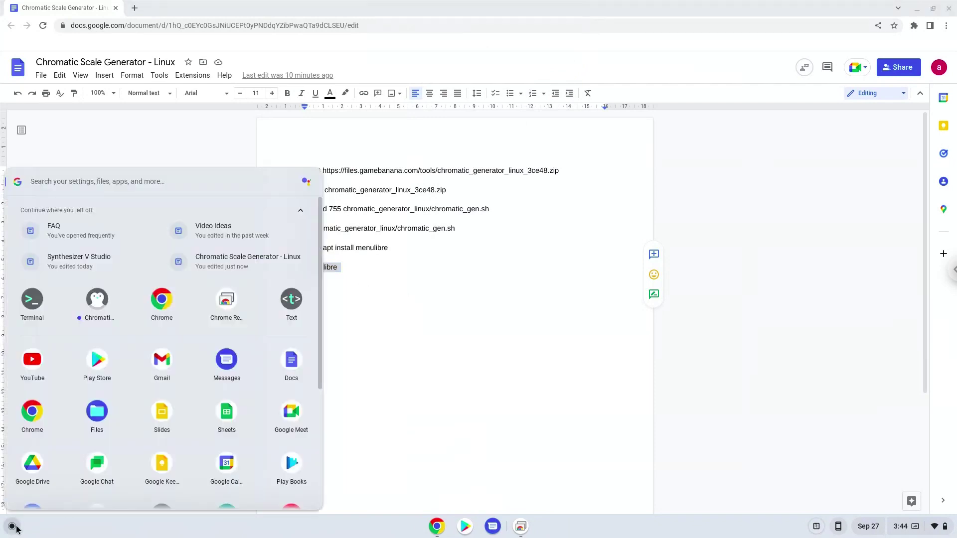
pyautogui.click(90, 318)
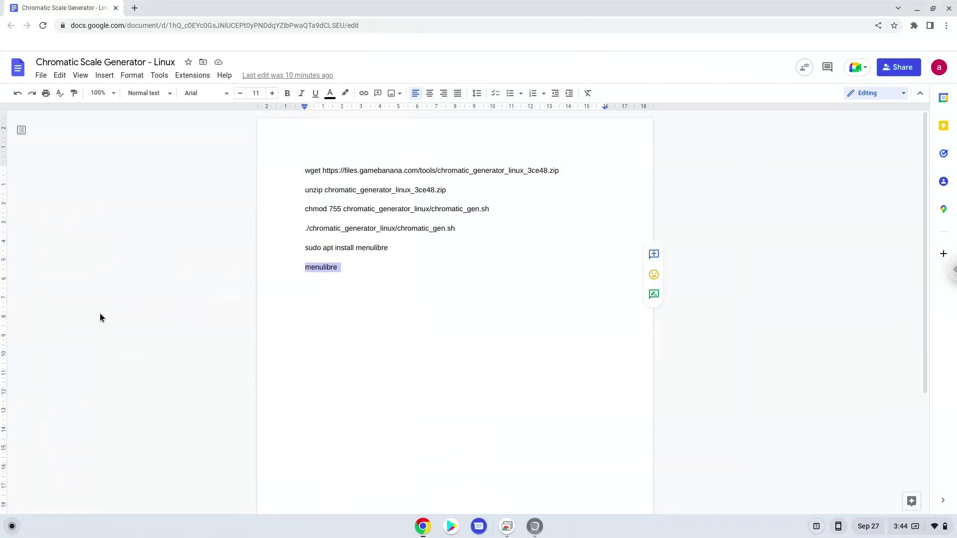
pyautogui.click(918, 9)
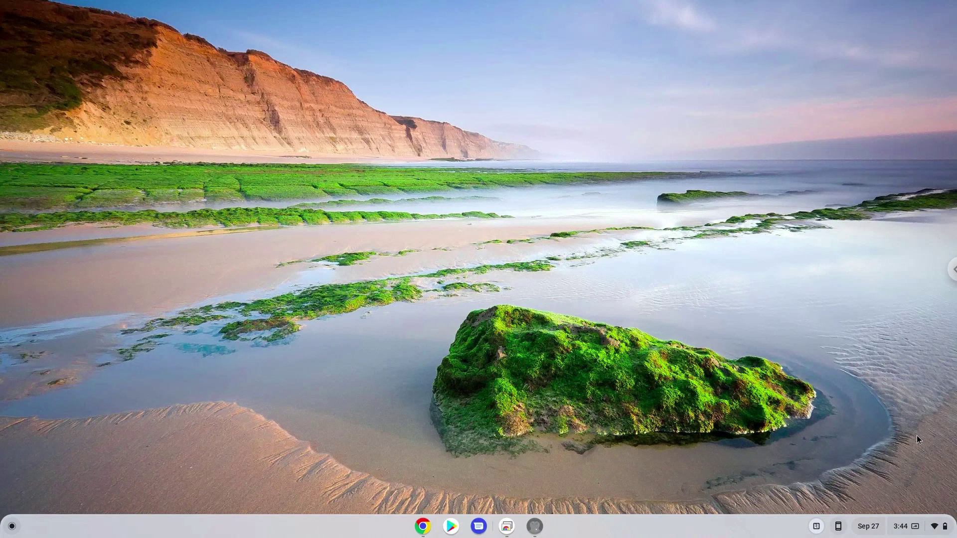